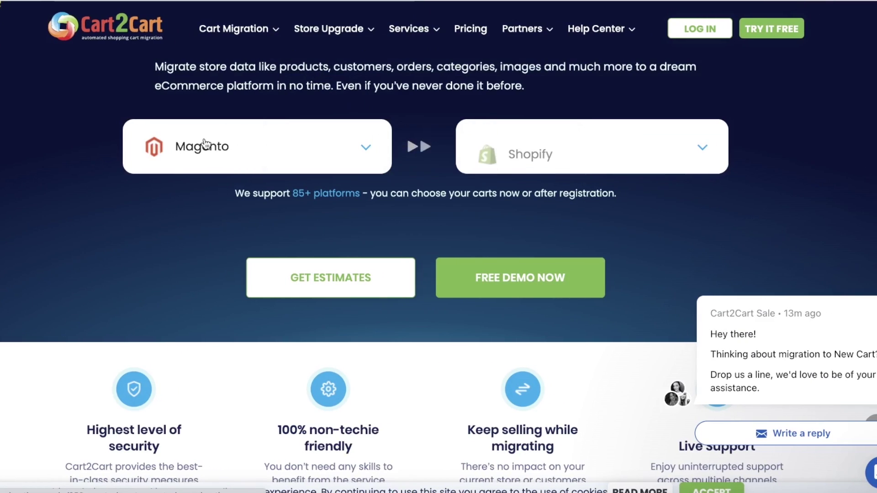
Scroll back up to the homepage headline and close the Cart2Cart Sale chat popup
{"action": "scroll", "coordinate": [208, 146], "scroll_direction": "up", "scroll_amount": 2}
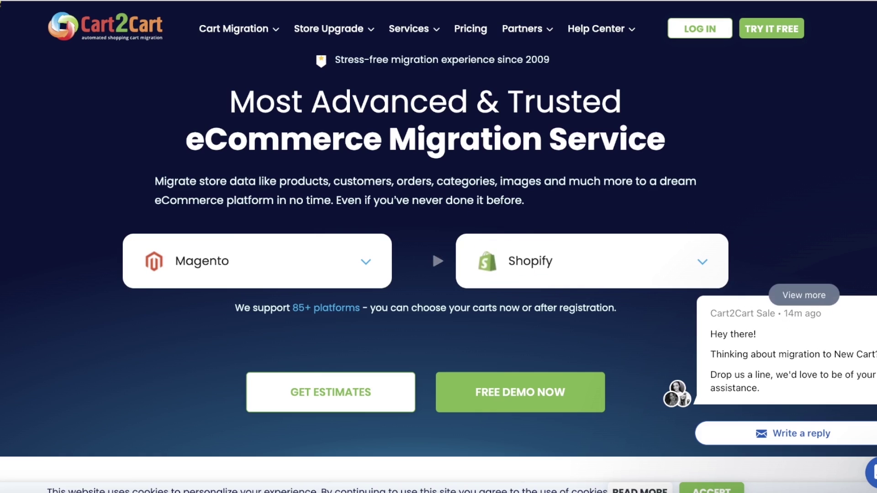
{"action": "left_click", "coordinate": [866, 286]}
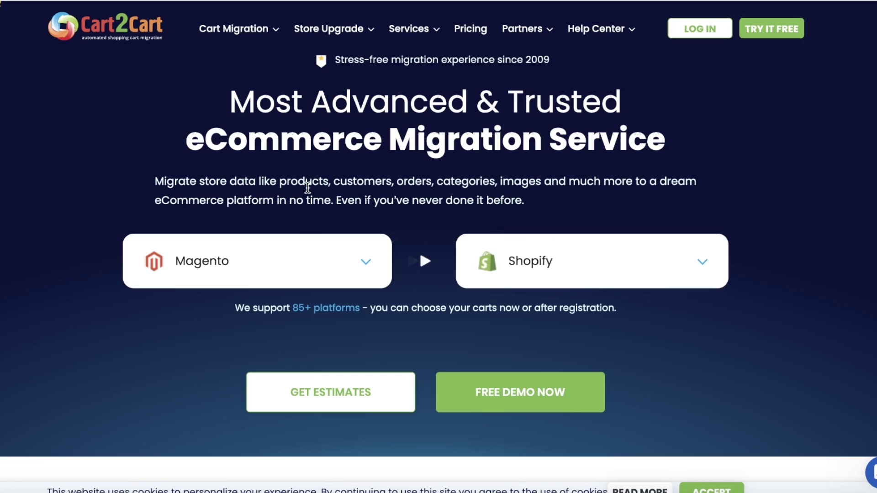
Choose WooCommerce as the source cart, then bring up the list of target carts
{"action": "left_click", "coordinate": [221, 256]}
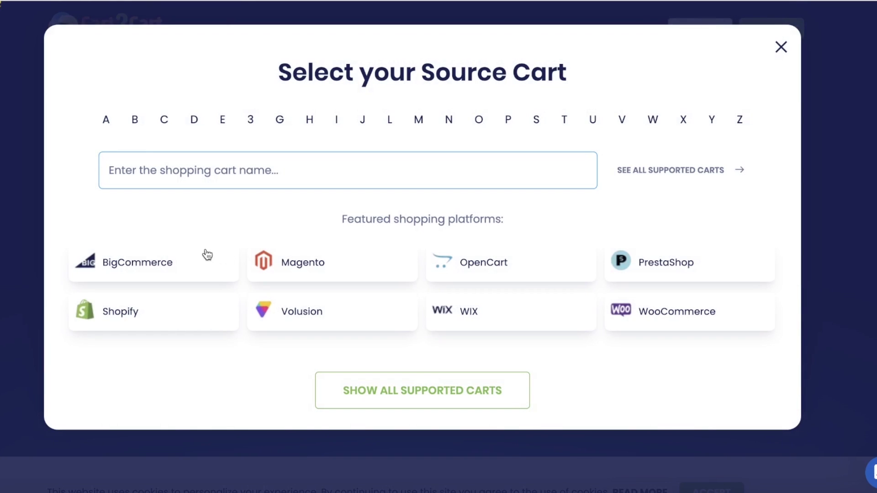
{"action": "left_click", "coordinate": [781, 47]}
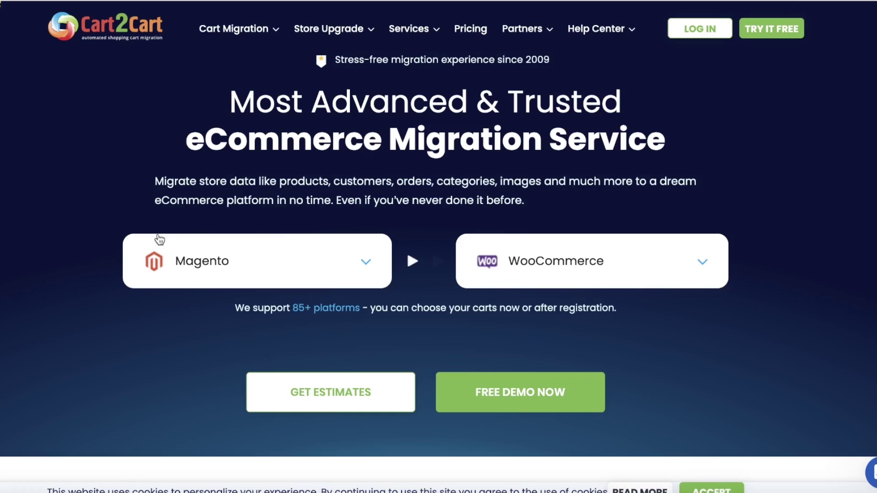
{"action": "left_click", "coordinate": [201, 269]}
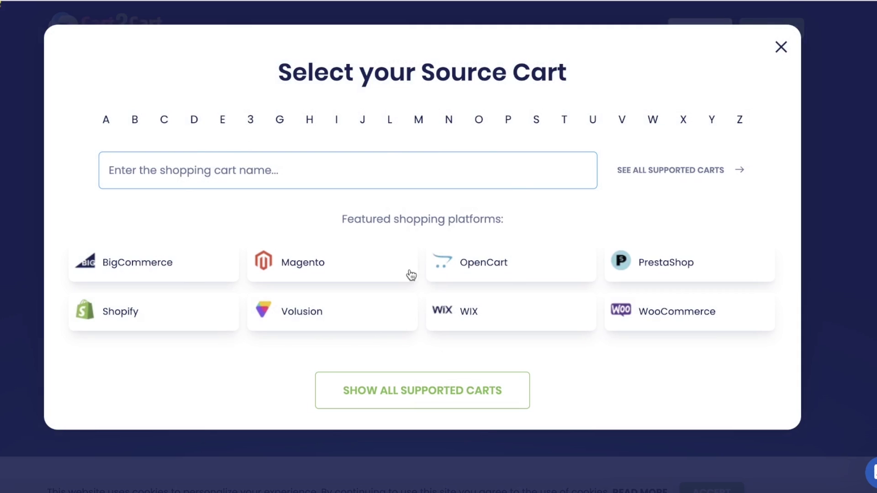
{"action": "left_click", "coordinate": [703, 311]}
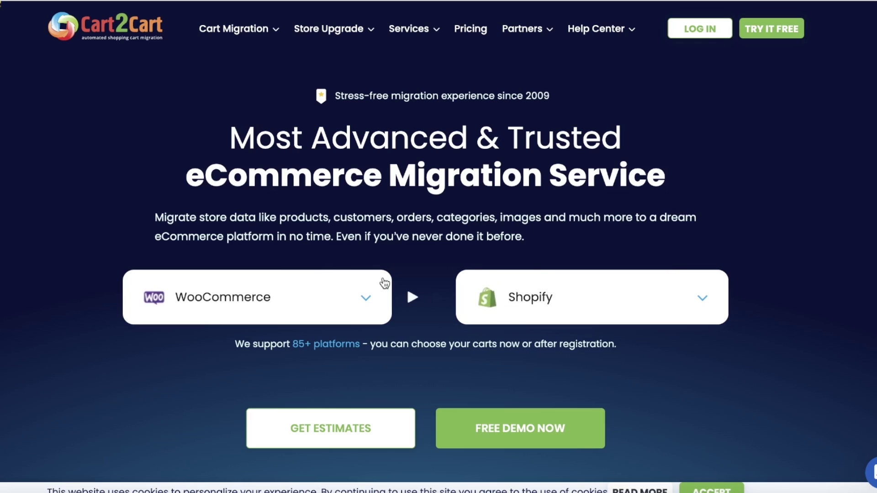
{"action": "left_click", "coordinate": [577, 291]}
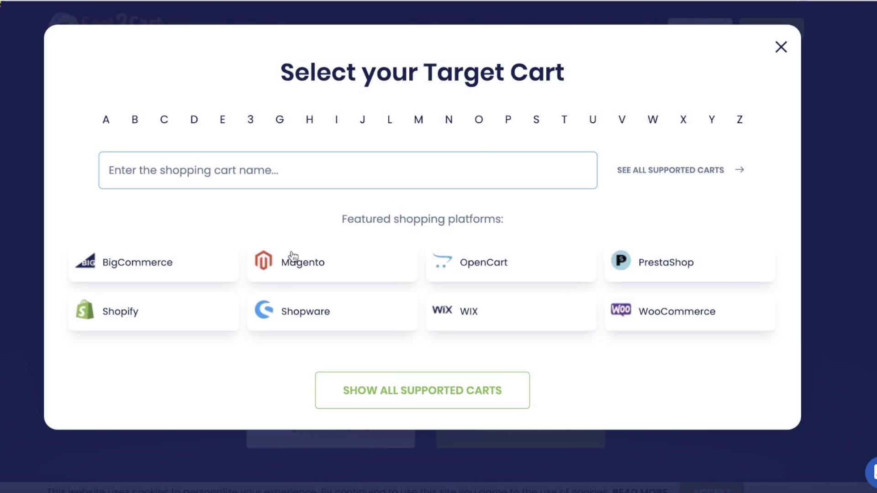
Pick Shopify as target, accept the Terms, fill in the saved e-mail, and start the free trial
{"action": "left_click", "coordinate": [105, 315]}
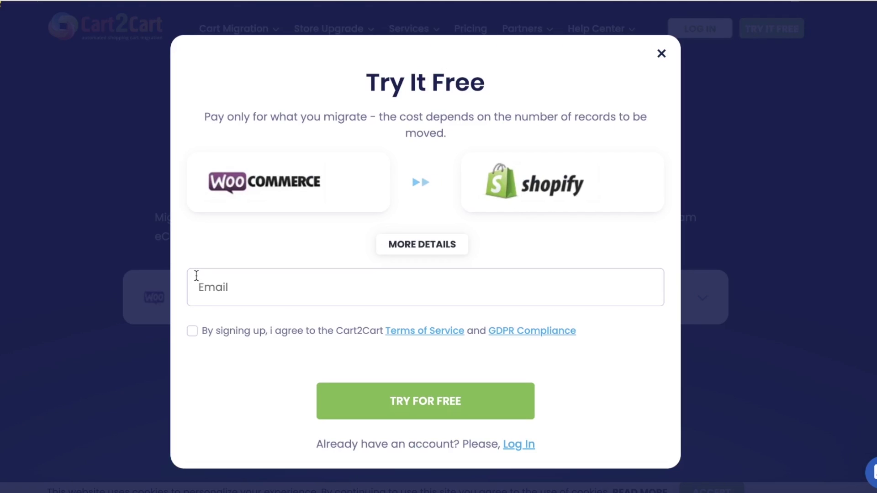
{"action": "left_click", "coordinate": [193, 331]}
{"action": "left_click", "coordinate": [237, 287]}
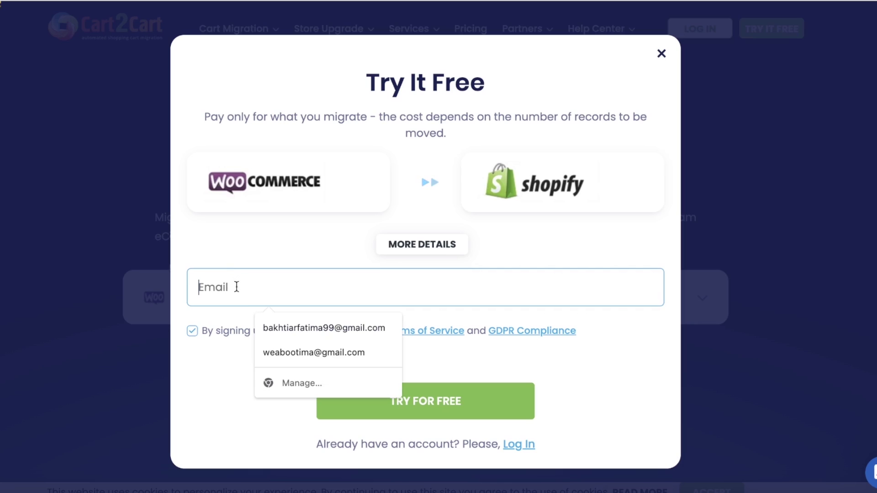
{"action": "left_click", "coordinate": [270, 343]}
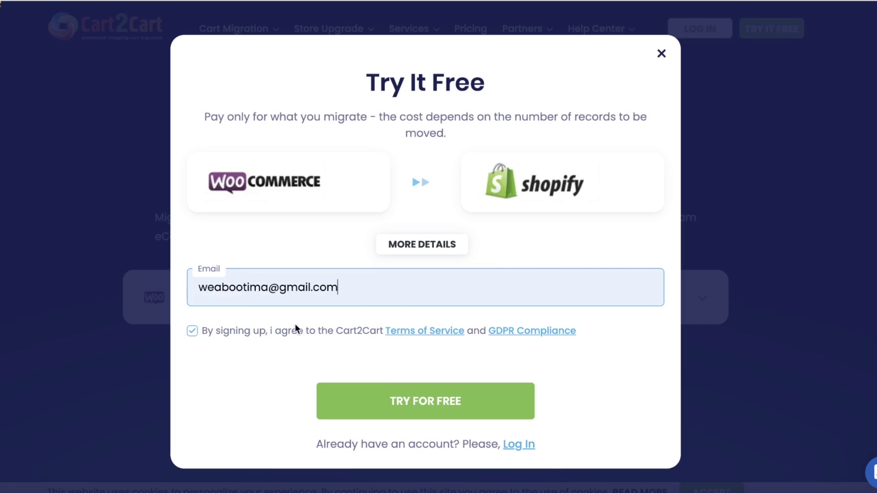
{"action": "left_click", "coordinate": [397, 402]}
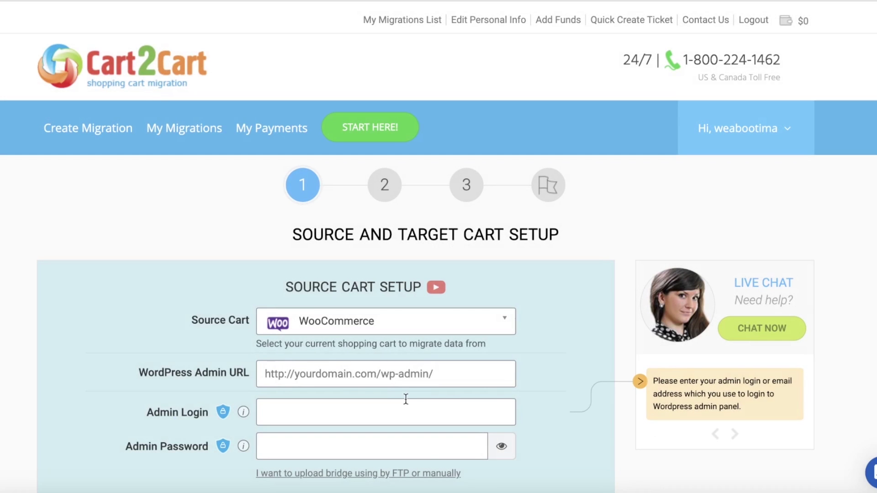
Copy the WordPress dashboard address and paste it into Cart2Cart's WordPress Admin URL field
{"action": "scroll", "coordinate": [400, 400], "scroll_direction": "down", "scroll_amount": 4}
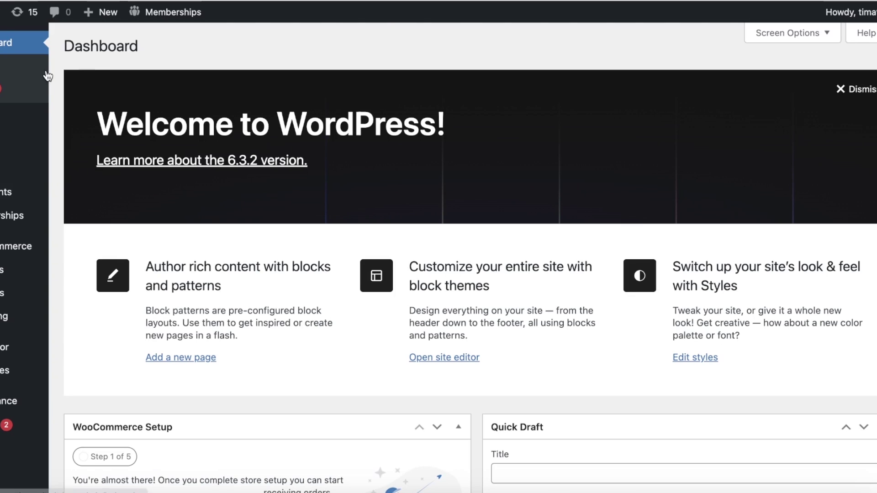
{"action": "right_click", "coordinate": [200, 2]}
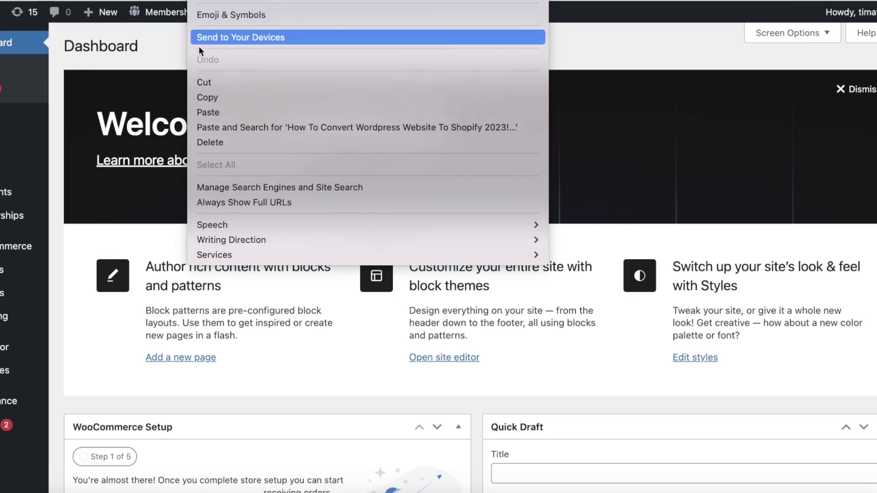
{"action": "left_click", "coordinate": [201, 98]}
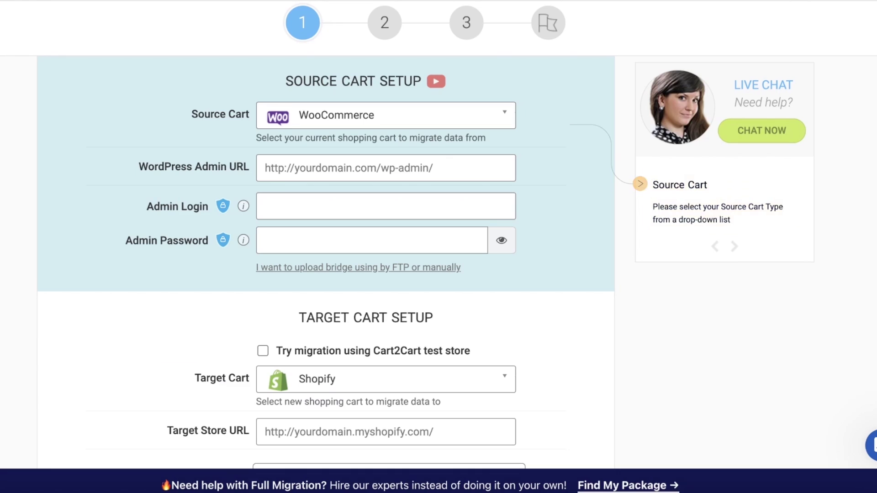
{"action": "right_click", "coordinate": [351, 172]}
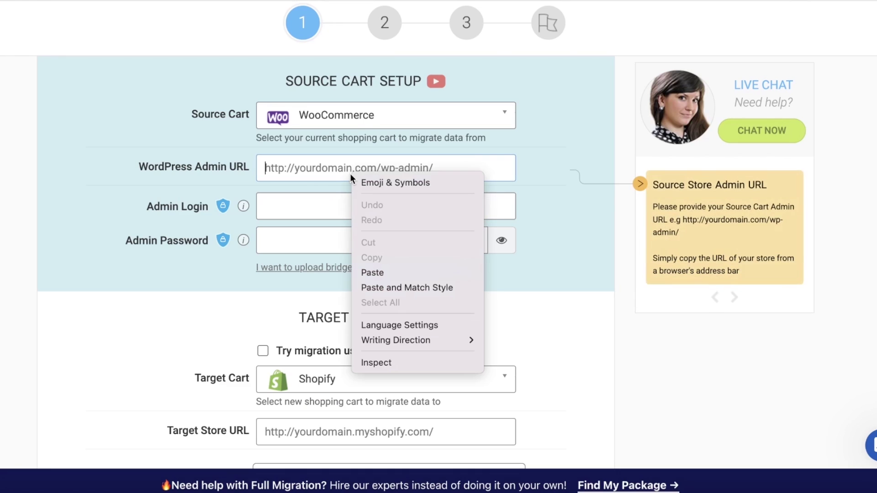
{"action": "left_click", "coordinate": [382, 269]}
{"action": "left_click", "coordinate": [398, 202]}
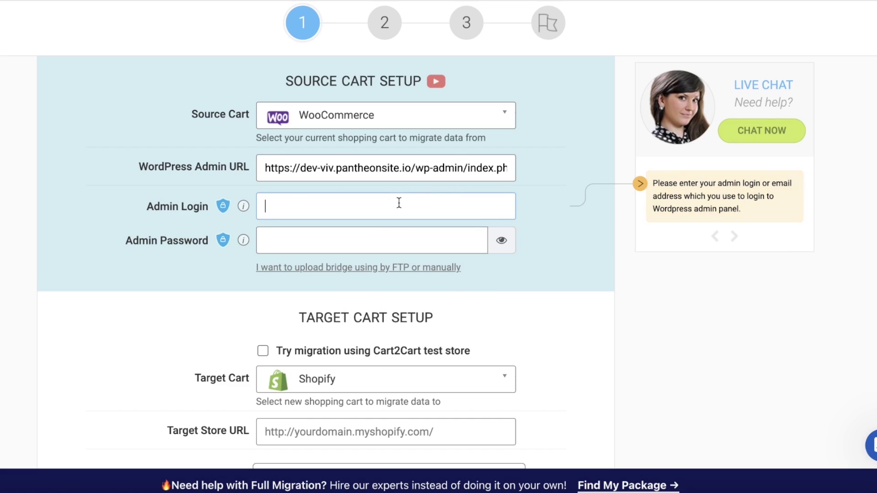
Enter the admin credentials, leave the test-store option unticked, and select Shopify as Target Cart
{"action": "type", "text": "ti"}
{"action": "scroll", "coordinate": [409, 251], "scroll_direction": "down", "scroll_amount": 4}
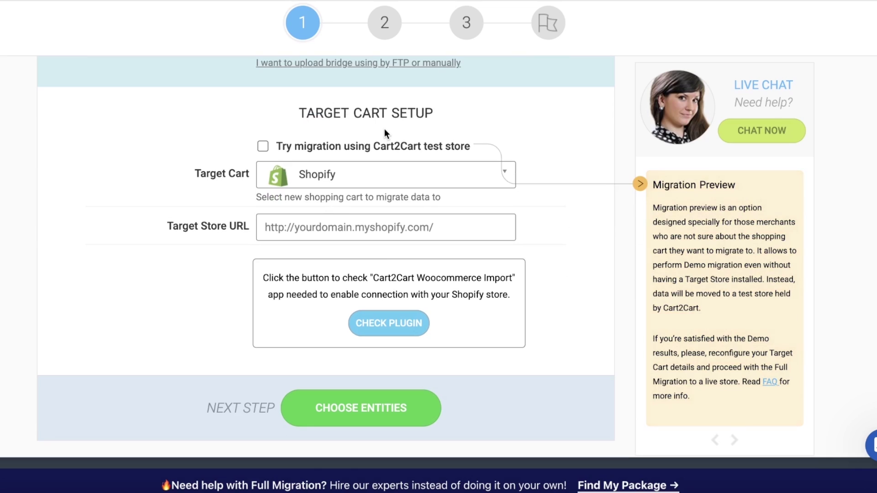
{"action": "left_click", "coordinate": [280, 149]}
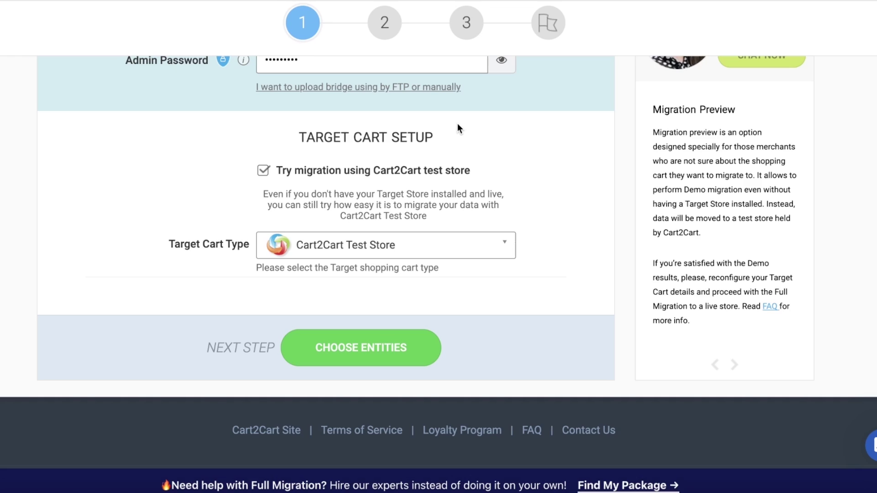
{"action": "mouse_move", "coordinate": [322, 172]}
{"action": "left_click", "coordinate": [280, 179]}
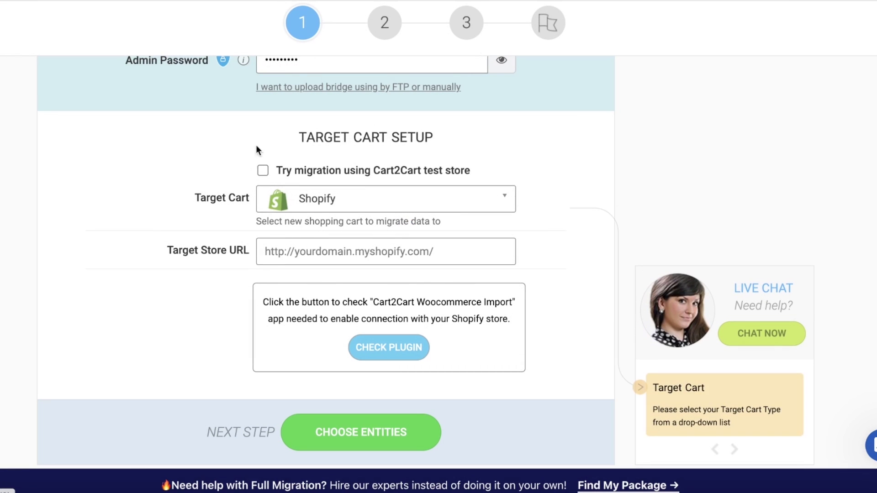
{"action": "left_click", "coordinate": [322, 201]}
{"action": "left_click", "coordinate": [310, 251]}
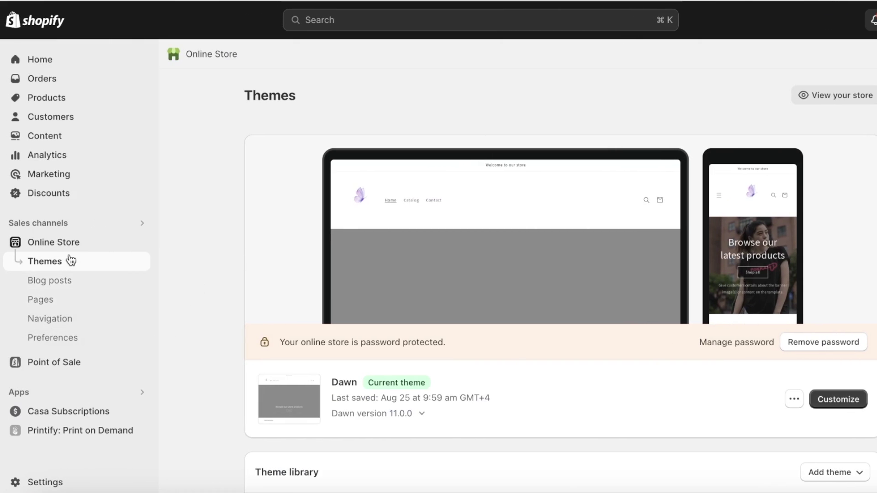
{"action": "scroll", "coordinate": [385, 304], "scroll_direction": "down", "scroll_amount": 3}
{"action": "scroll", "coordinate": [385, 305], "scroll_direction": "up", "scroll_amount": 3}
{"action": "left_click", "coordinate": [842, 95]}
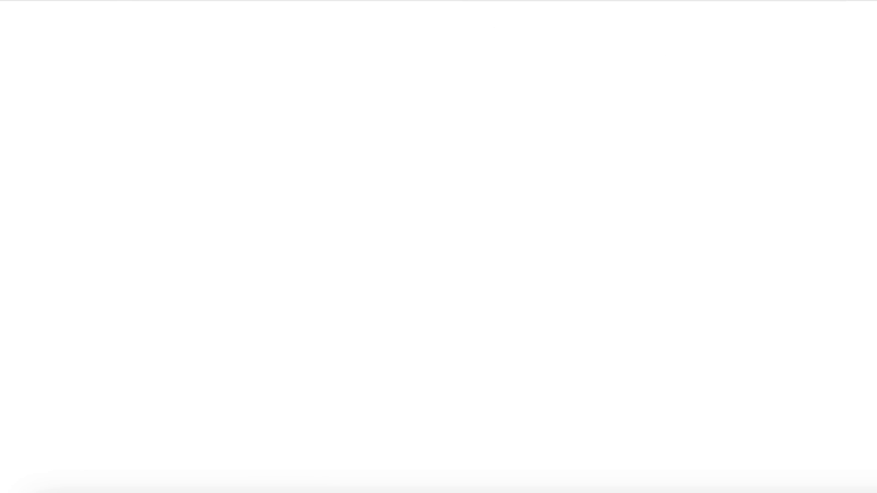
{"action": "right_click", "coordinate": [450, 4]}
{"action": "left_click", "coordinate": [480, 95]}
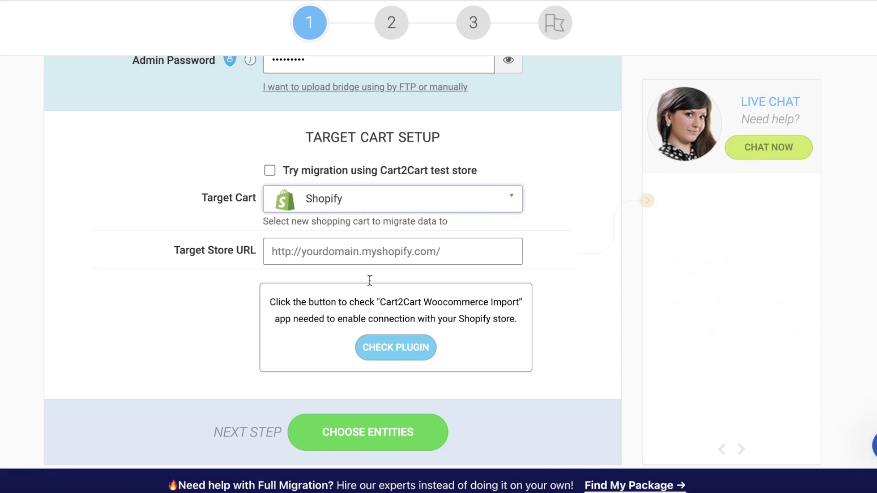
{"action": "right_click", "coordinate": [422, 236]}
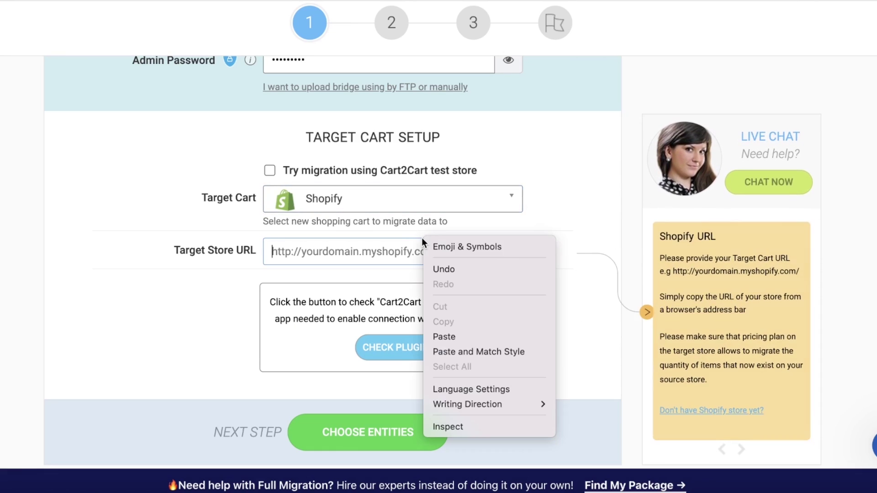
{"action": "left_click", "coordinate": [446, 337]}
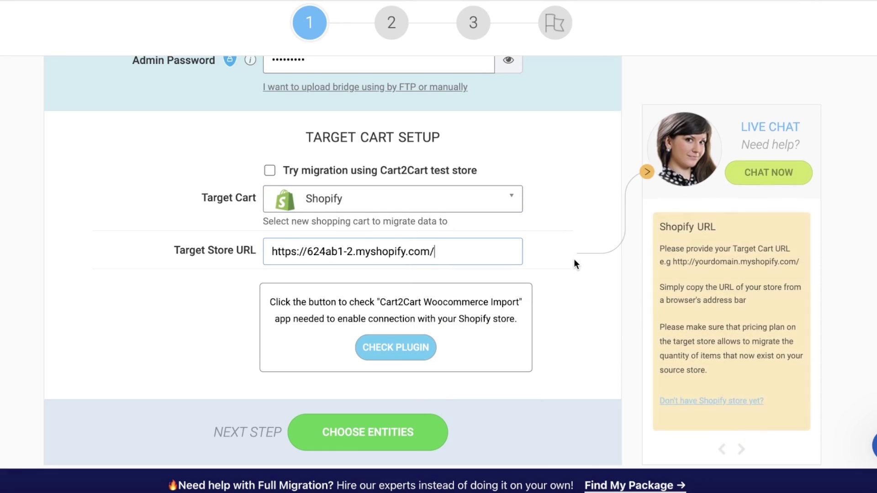
{"action": "scroll", "coordinate": [573, 259], "scroll_direction": "up", "scroll_amount": 2}
{"action": "scroll", "coordinate": [501, 267], "scroll_direction": "down", "scroll_amount": 4}
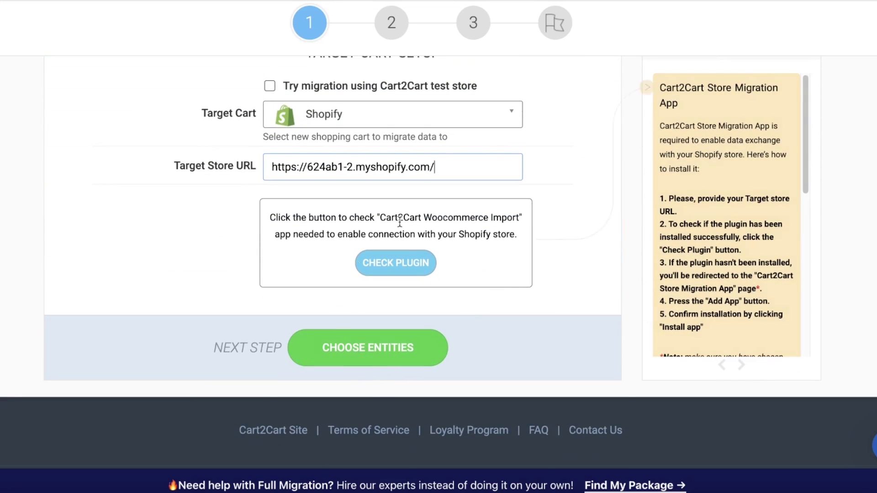
Try continuing to Choose Entities and read the 'Store Migration App Required' notice
{"action": "left_click", "coordinate": [347, 344]}
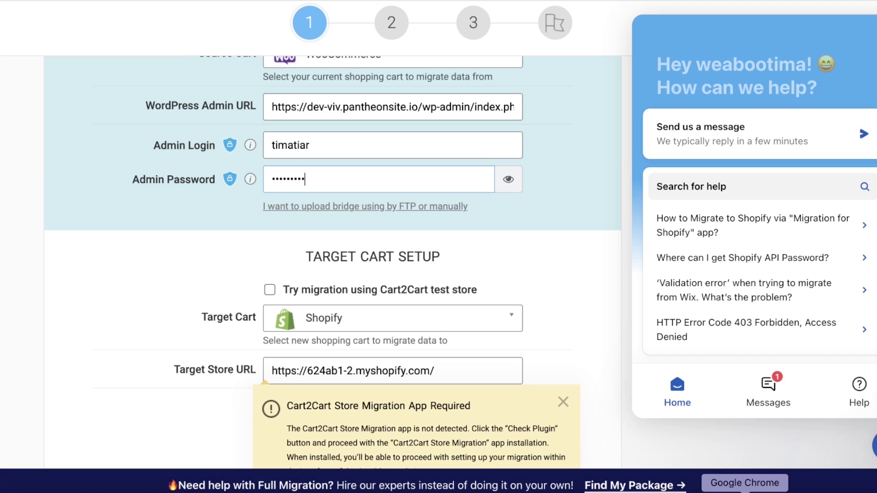
{"action": "scroll", "coordinate": [447, 94], "scroll_direction": "down", "scroll_amount": 5}
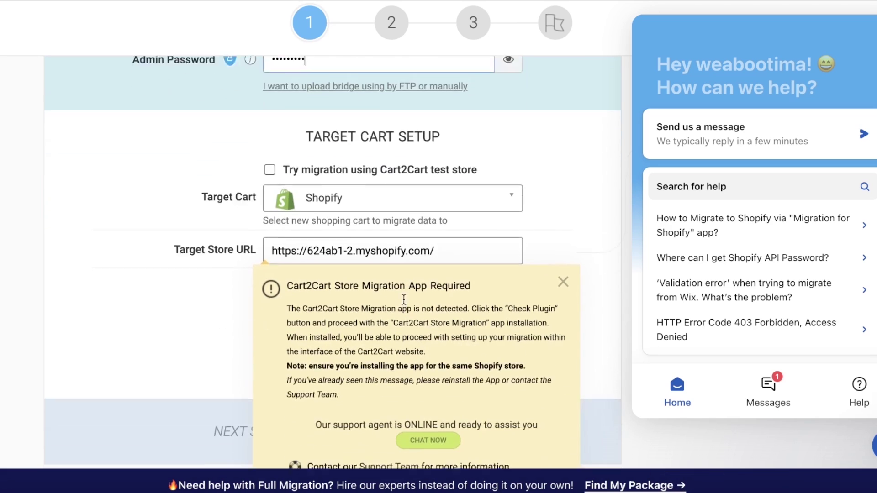
{"action": "scroll", "coordinate": [448, 94], "scroll_direction": "up", "scroll_amount": 2}
{"action": "scroll", "coordinate": [413, 196], "scroll_direction": "down", "scroll_amount": 2}
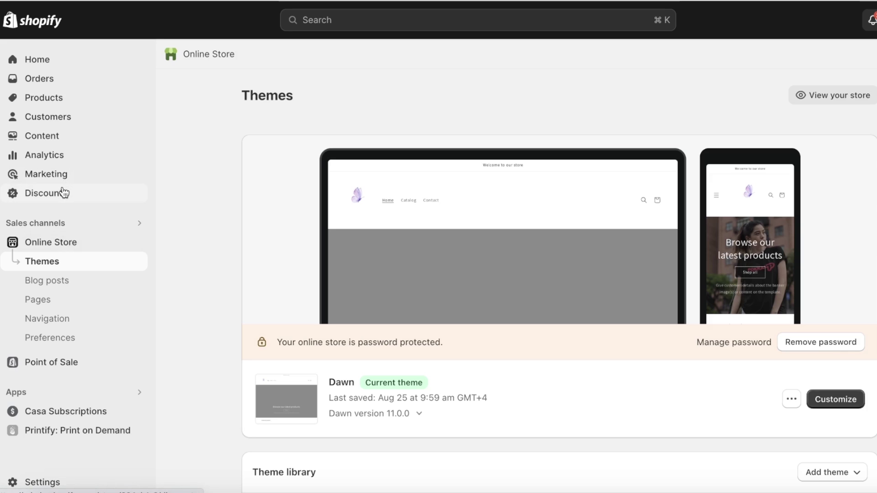
Go through Settings > Apps and sales channels to the Shopify App Store
{"action": "left_click", "coordinate": [13, 484]}
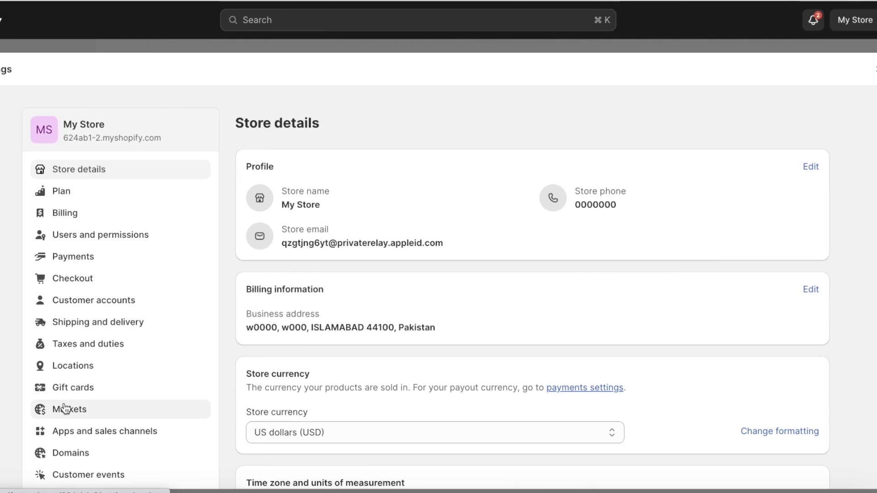
{"action": "left_click", "coordinate": [64, 431]}
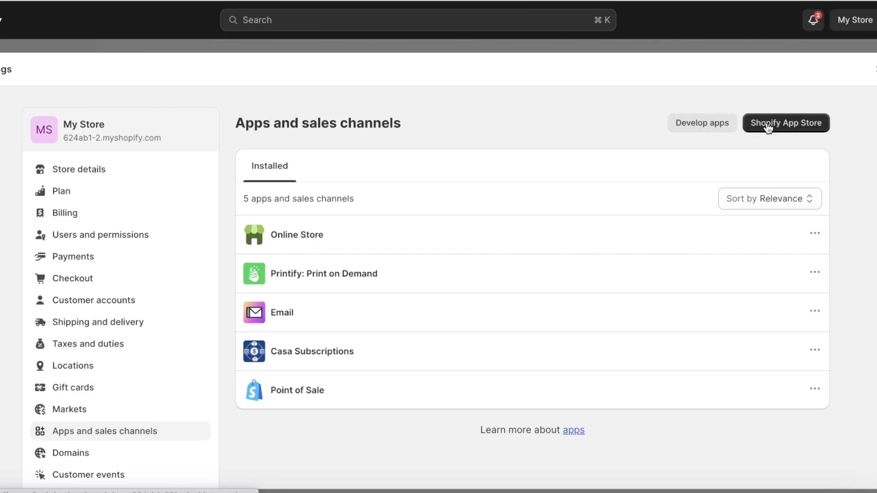
{"action": "left_click", "coordinate": [768, 126]}
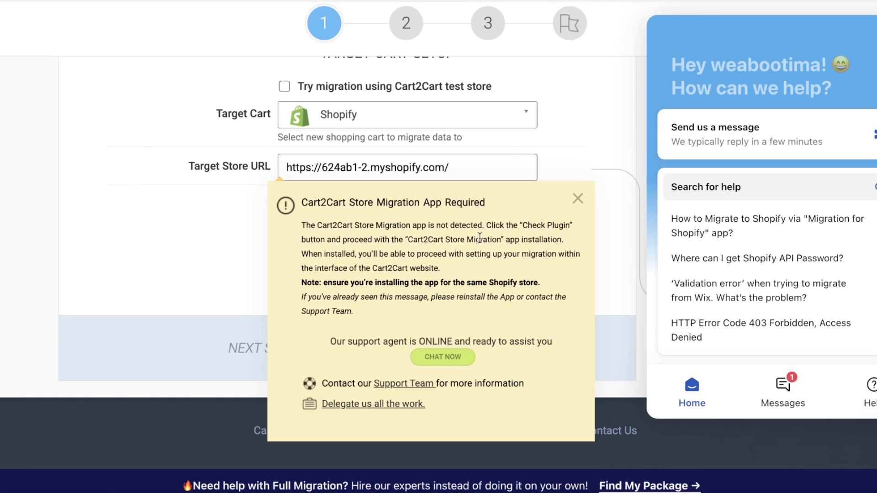
Search the App Store for 'Cart2Cart Store Migration' copied from the notice and open the app
{"action": "left_click_drag", "start_coordinate": [316, 226], "coordinate": [400, 226]}
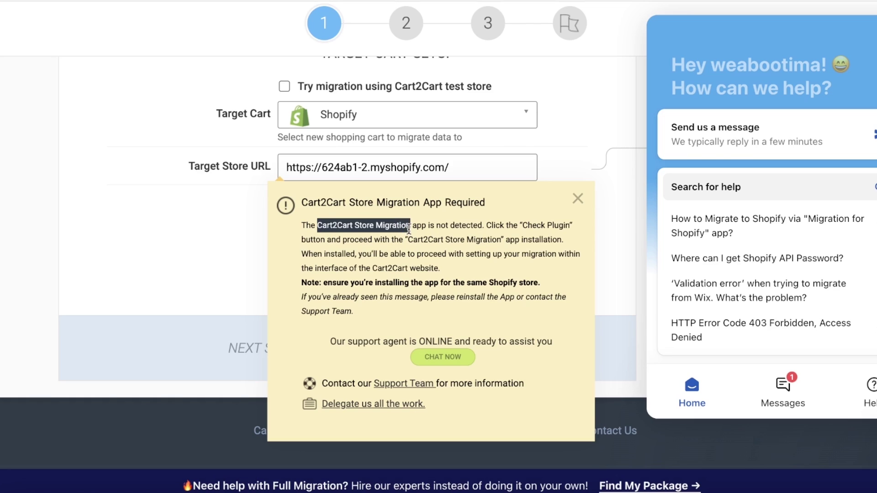
{"action": "right_click", "coordinate": [406, 225]}
{"action": "left_click", "coordinate": [437, 255]}
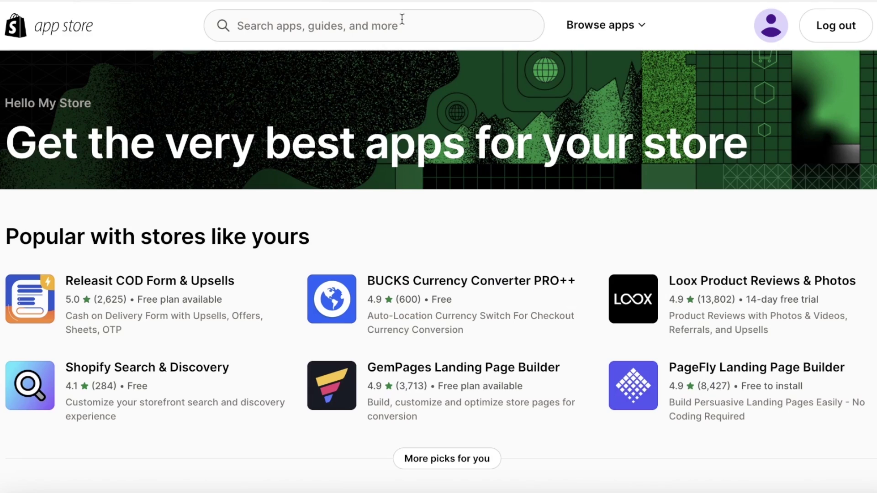
{"action": "right_click", "coordinate": [402, 18]}
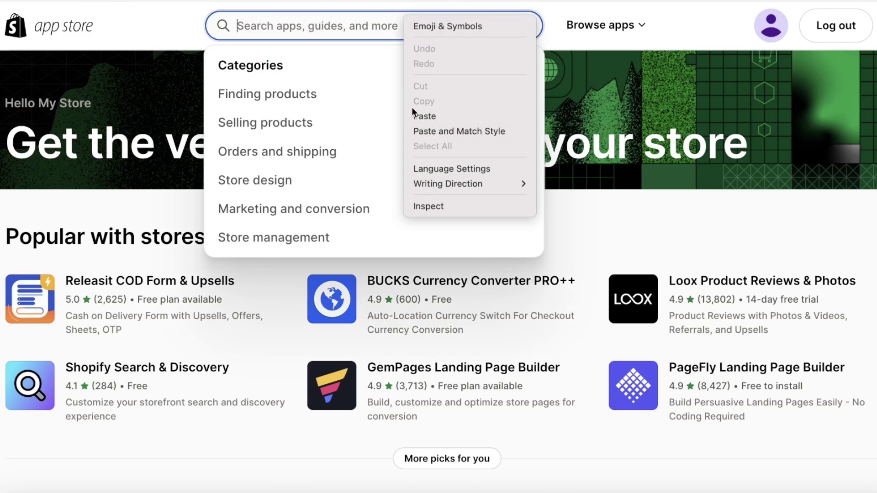
{"action": "left_click", "coordinate": [413, 111]}
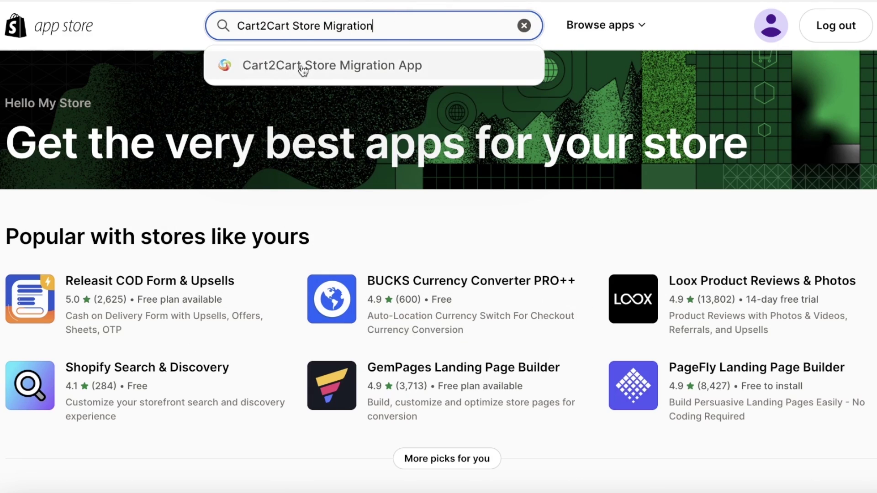
{"action": "left_click", "coordinate": [297, 66]}
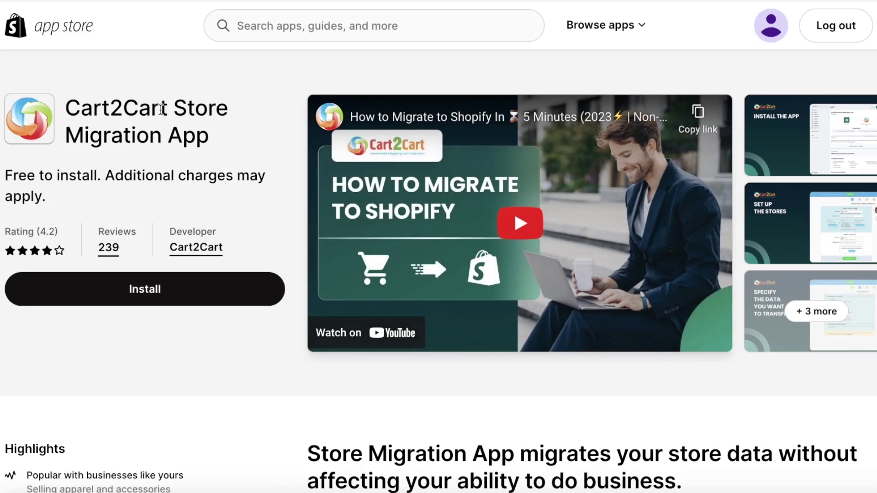
Install the Cart2Cart Store Migration App and confirm installing it on My Store
{"action": "left_click", "coordinate": [141, 301]}
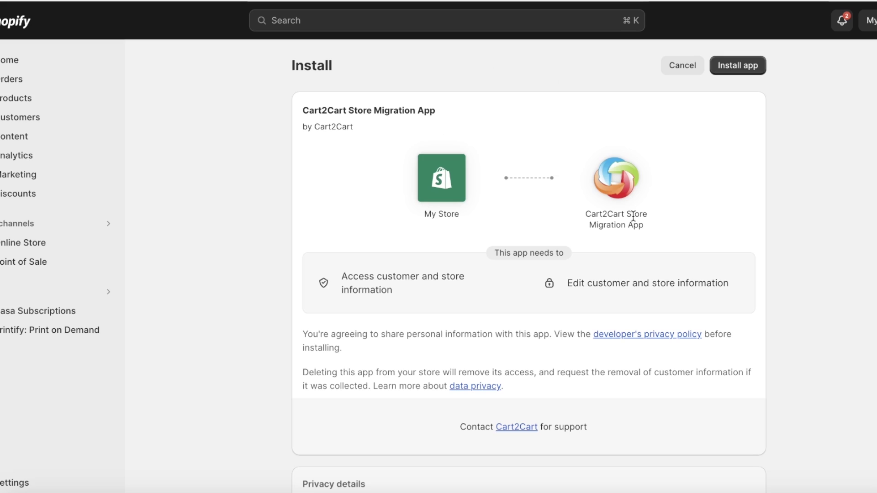
{"action": "left_click", "coordinate": [748, 64]}
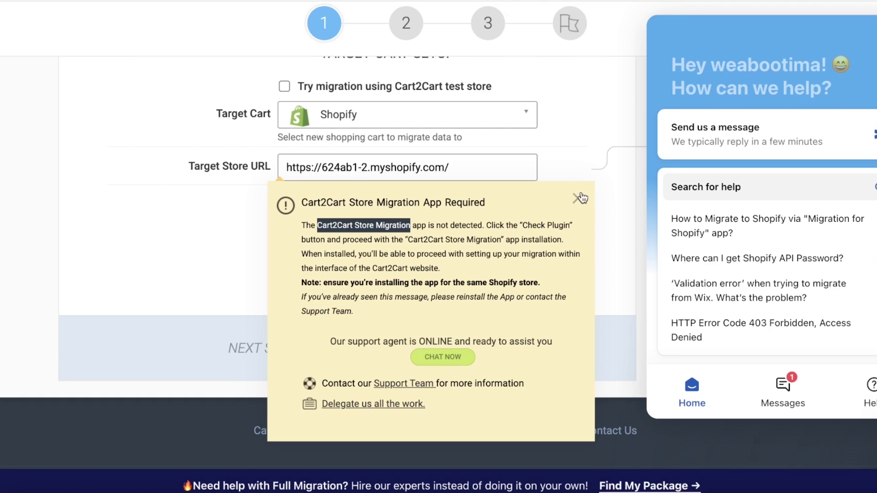
Dismiss the app-required notice, retry Choose Entities, close the chat panel, and scroll up to the error
{"action": "left_click", "coordinate": [578, 198]}
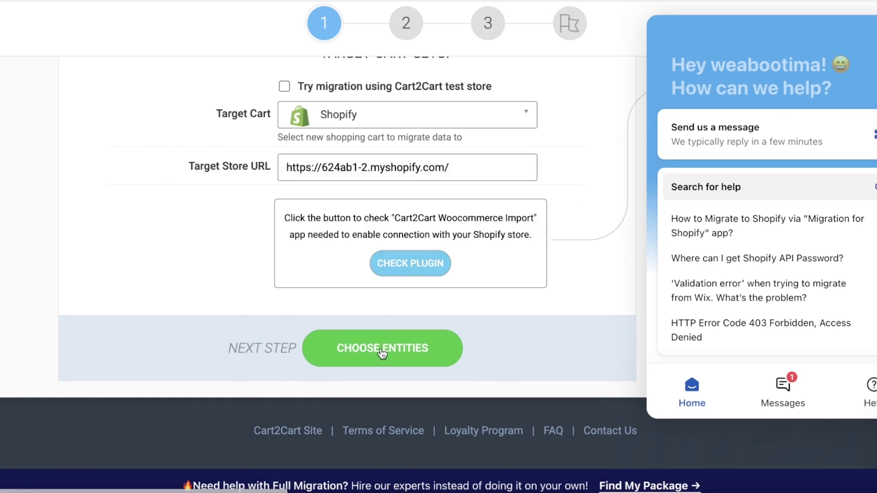
{"action": "left_click", "coordinate": [383, 351]}
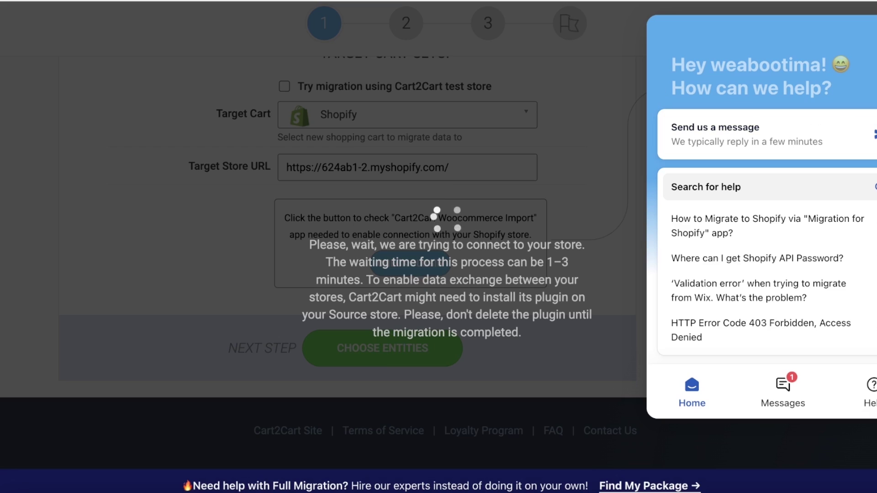
{"action": "left_click", "coordinate": [689, 383]}
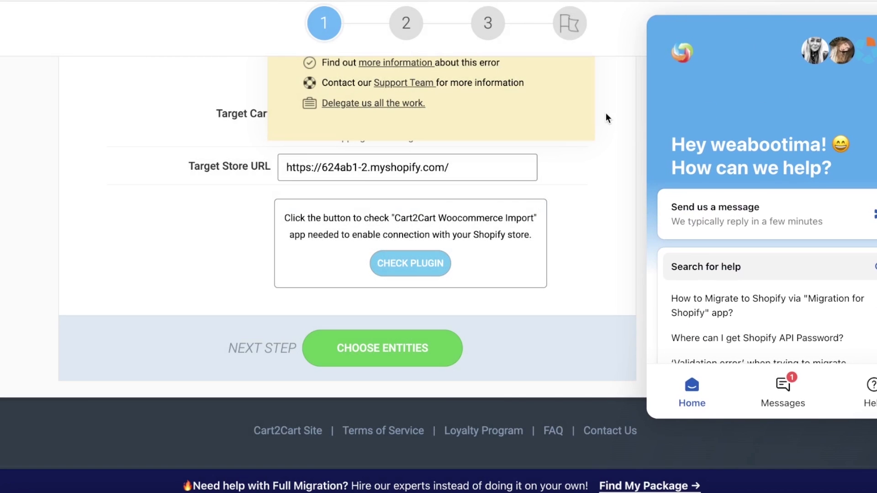
{"action": "scroll", "coordinate": [606, 118], "scroll_direction": "up", "scroll_amount": 5}
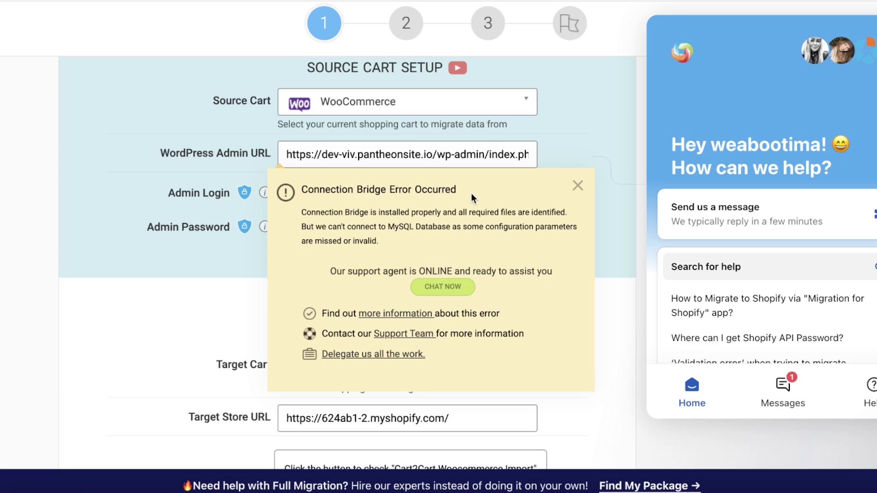
Dismiss the Connection Bridge error notice and review the WooCommerce source and Shopify target fields
{"action": "left_click", "coordinate": [577, 187]}
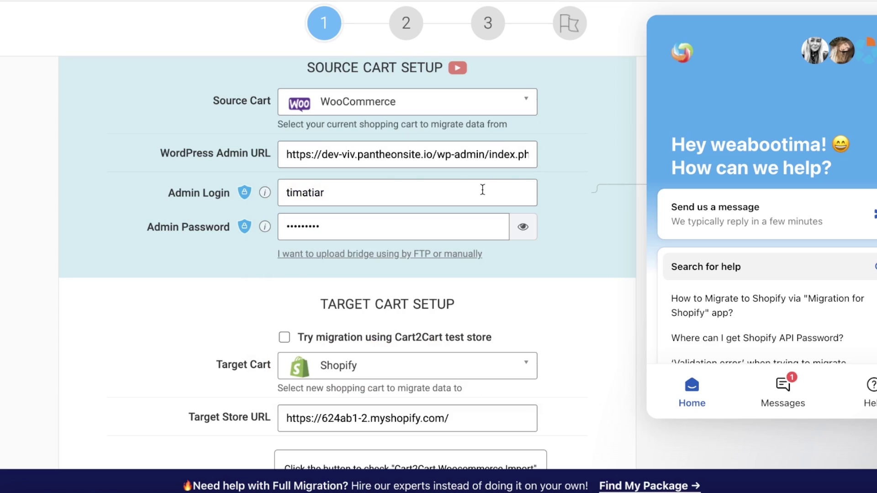
{"action": "scroll", "coordinate": [361, 99], "scroll_direction": "up", "scroll_amount": 2}
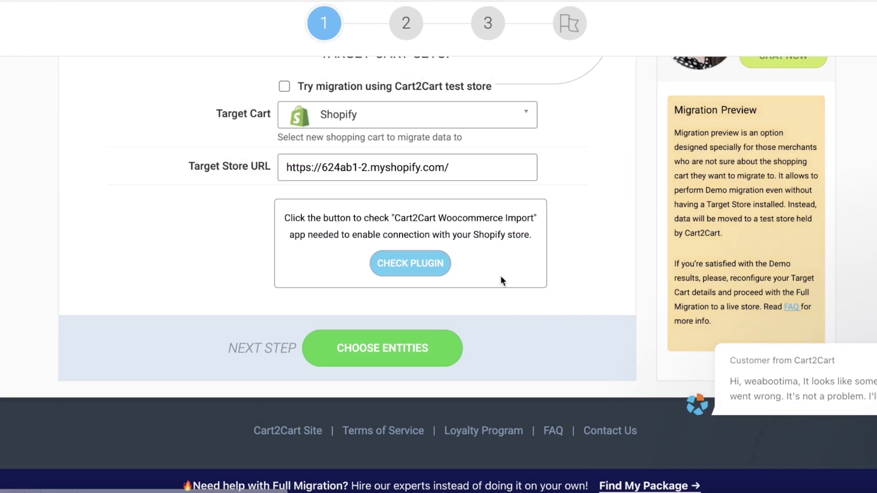
{"action": "scroll", "coordinate": [506, 281], "scroll_direction": "up", "scroll_amount": 5}
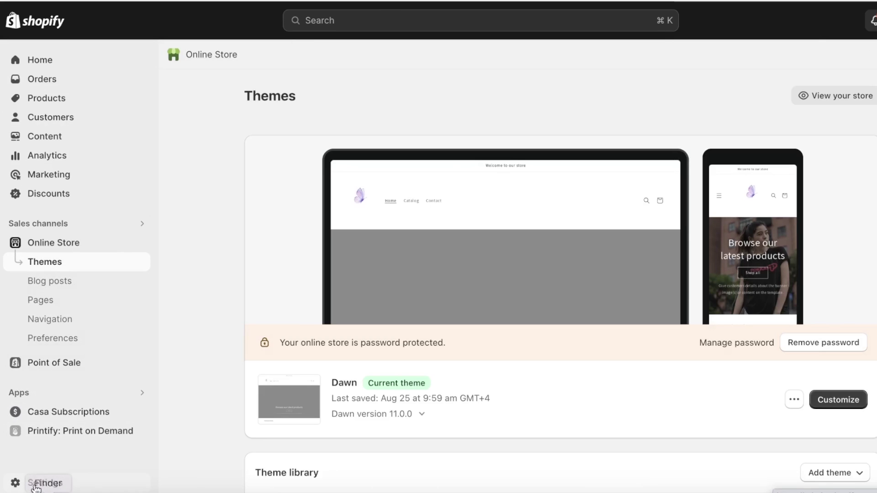
{"action": "scroll", "coordinate": [215, 187], "scroll_direction": "down", "scroll_amount": 8}
{"action": "scroll", "coordinate": [182, 203], "scroll_direction": "up", "scroll_amount": 1}
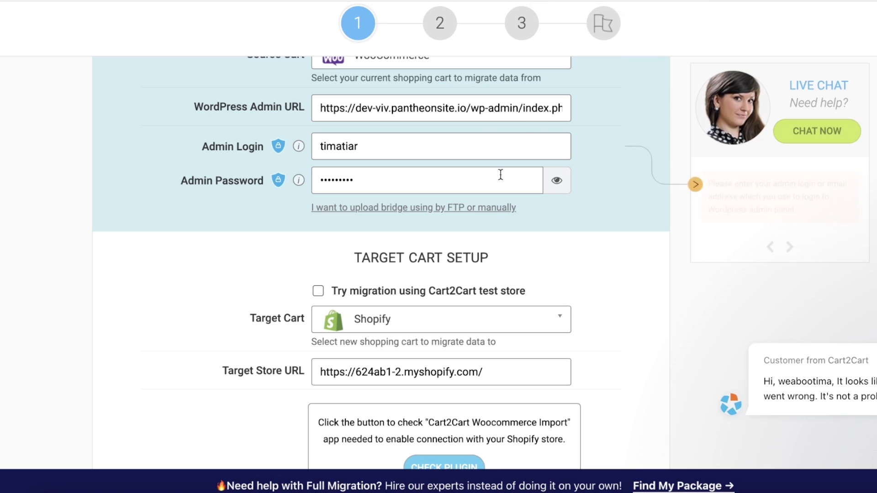
{"action": "scroll", "coordinate": [503, 170], "scroll_direction": "up", "scroll_amount": 5}
{"action": "scroll", "coordinate": [438, 222], "scroll_direction": "down", "scroll_amount": 5}
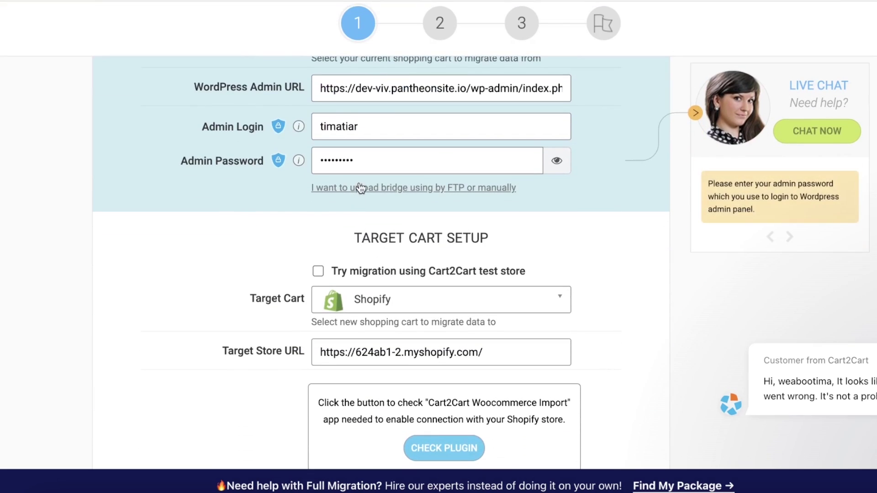
Choose the manual bridge upload option, download connection_bridge.zip and unpack it into Downloads
{"action": "left_click", "coordinate": [362, 187]}
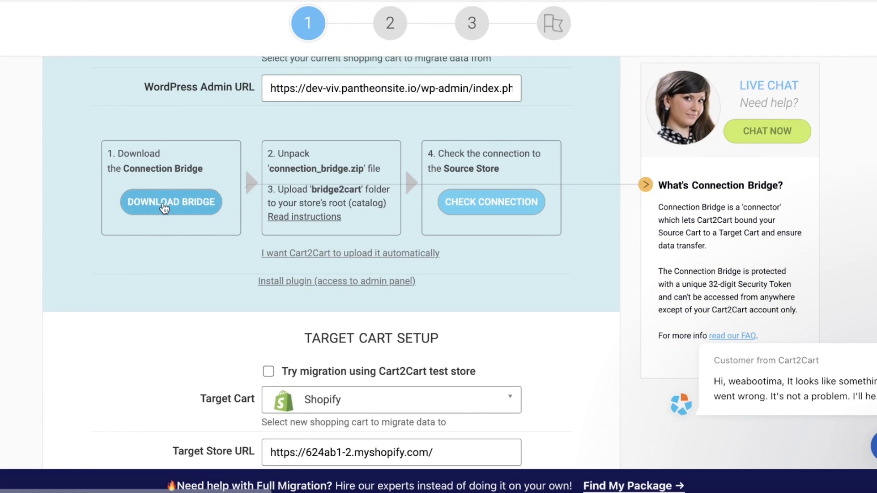
{"action": "mouse_move", "coordinate": [289, 145]}
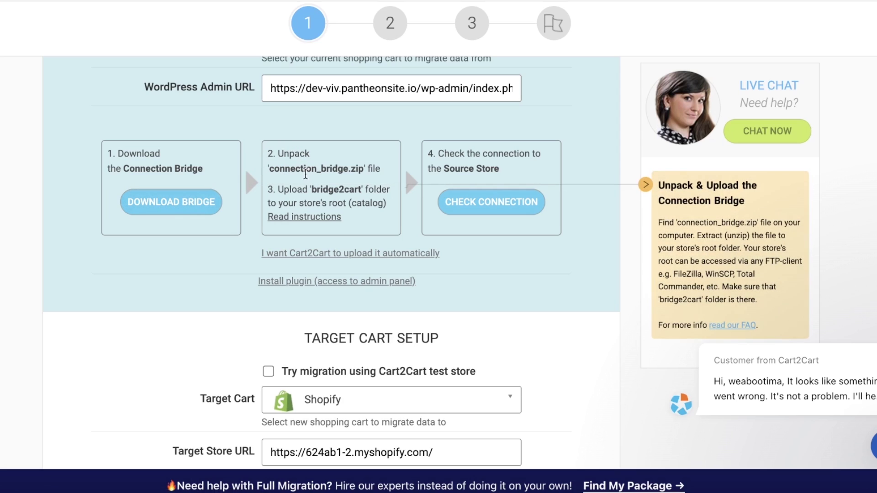
{"action": "mouse_move", "coordinate": [510, 156]}
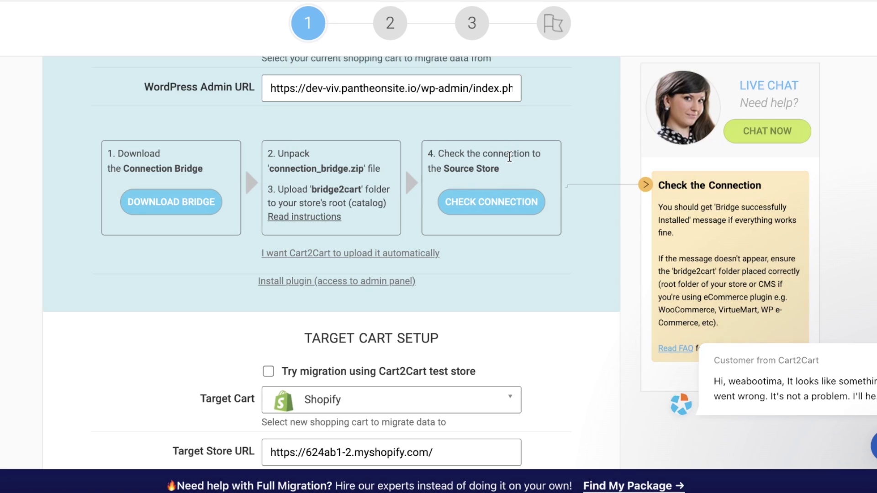
{"action": "left_click", "coordinate": [177, 201]}
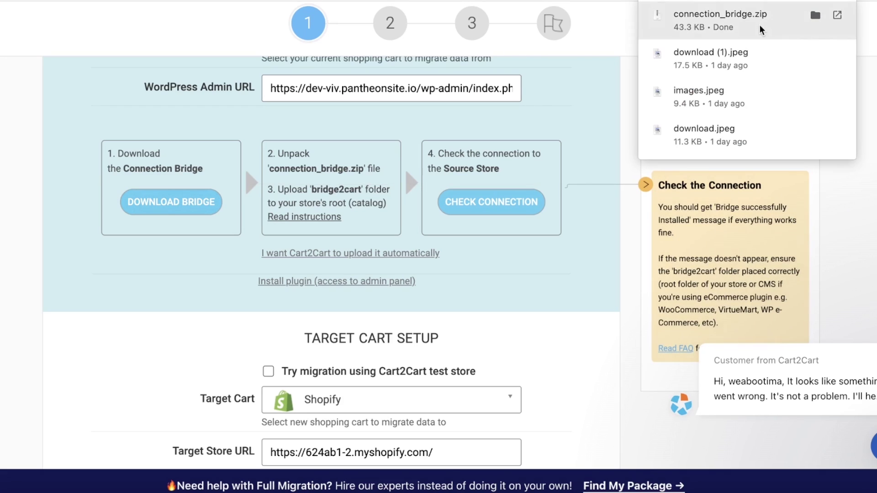
{"action": "left_click", "coordinate": [746, 26]}
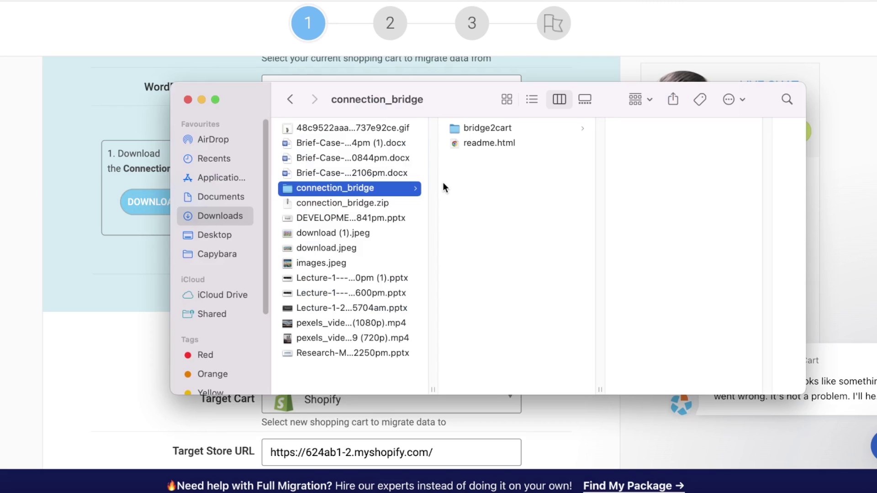
View bridge_config.php inside the bridge2cart folder, close it, and move the Finder window down
{"action": "left_click", "coordinate": [489, 129]}
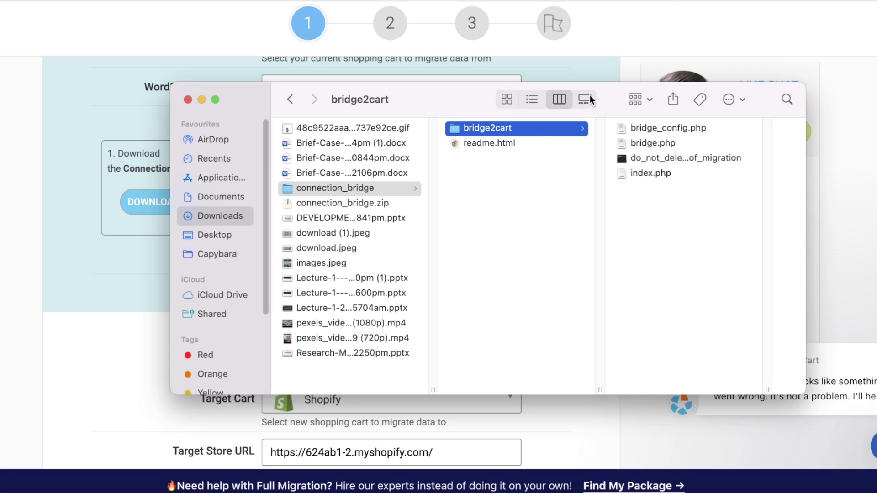
{"action": "double_click", "coordinate": [666, 128]}
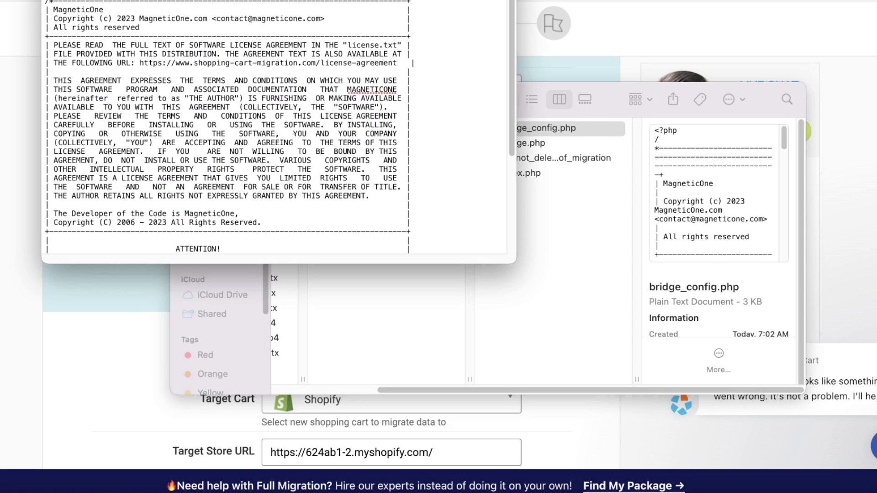
{"action": "key", "text": "super+w"}
{"action": "left_click_drag", "start_coordinate": [408, 106], "coordinate": [364, 370]}
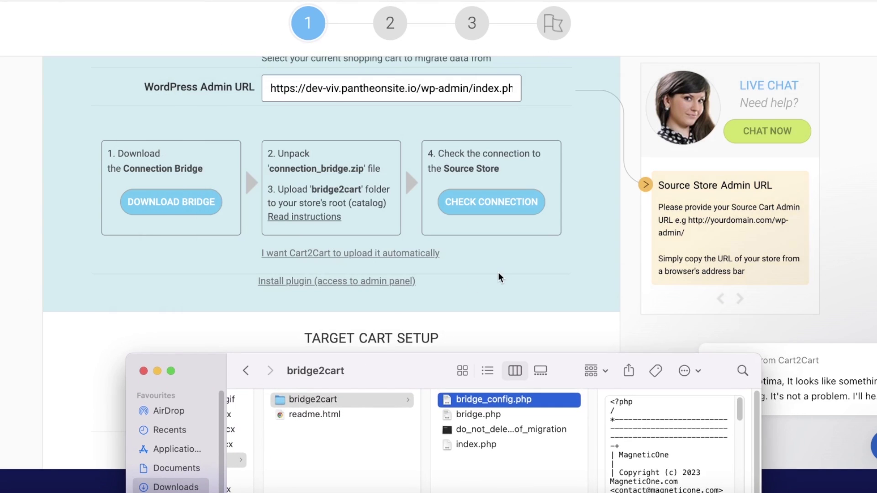
Return to the Cart2Cart migration page and proceed with Choose Entities
{"action": "left_click", "coordinate": [301, 188]}
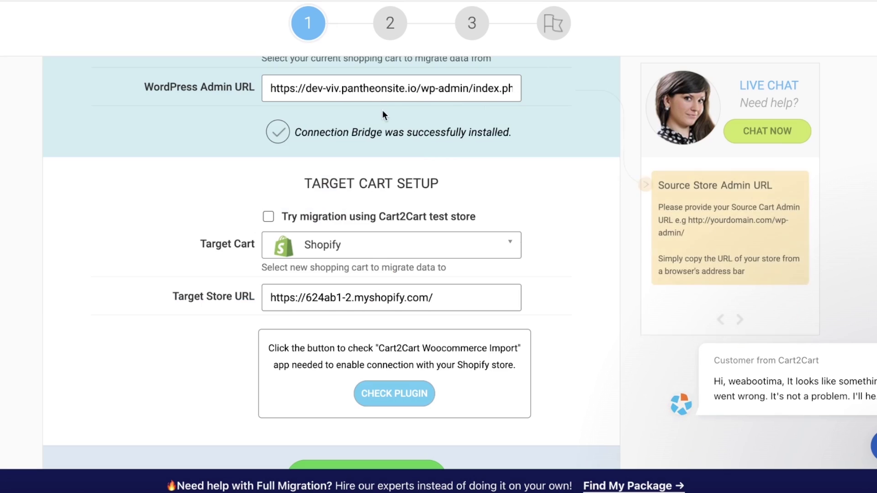
{"action": "scroll", "coordinate": [390, 133], "scroll_direction": "up", "scroll_amount": 5}
{"action": "scroll", "coordinate": [355, 209], "scroll_direction": "down", "scroll_amount": 6}
{"action": "scroll", "coordinate": [355, 209], "scroll_direction": "down", "scroll_amount": 2}
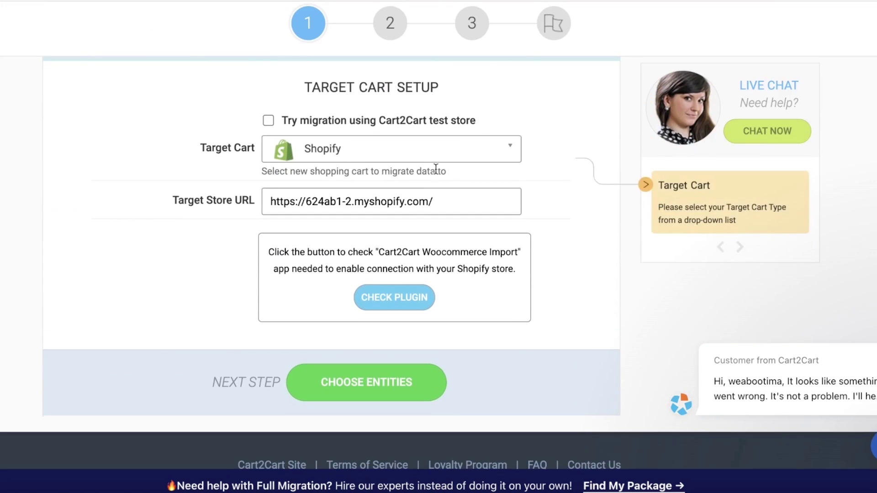
{"action": "scroll", "coordinate": [355, 209], "scroll_direction": "up", "scroll_amount": 5}
{"action": "scroll", "coordinate": [341, 221], "scroll_direction": "down", "scroll_amount": 6}
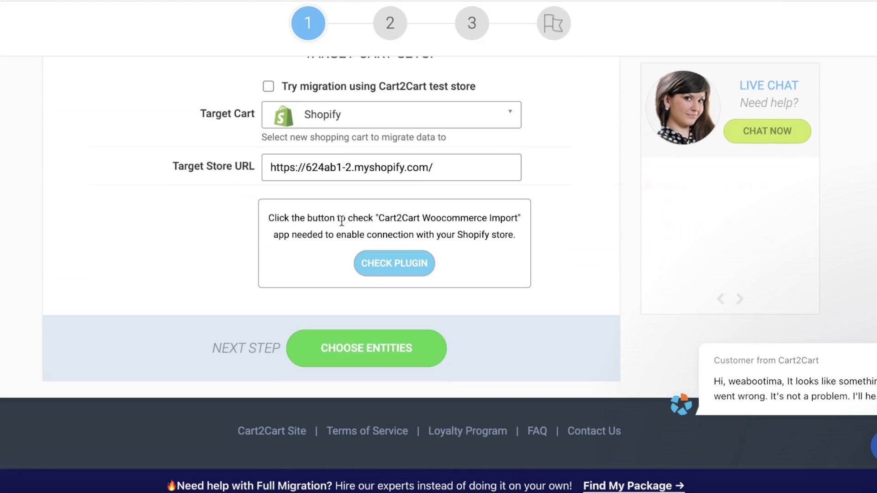
{"action": "left_click", "coordinate": [364, 336]}
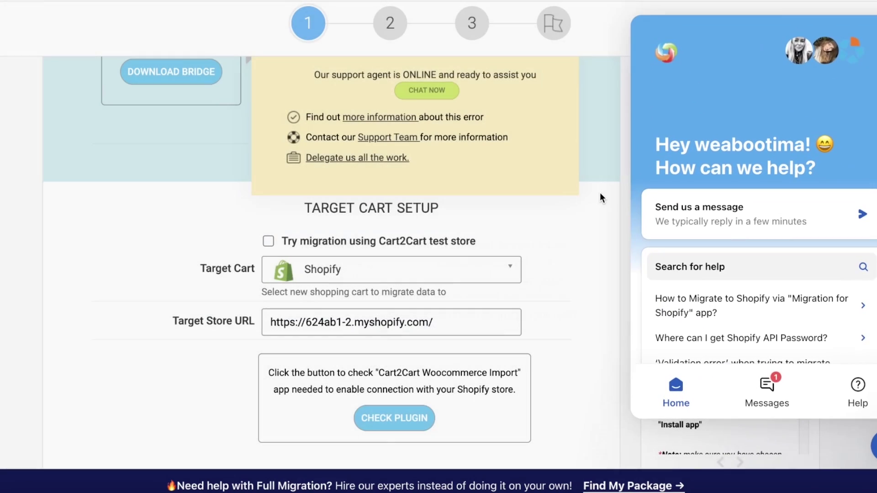
Close the Connection Bridge MySQL configuration error message
{"action": "scroll", "coordinate": [530, 208], "scroll_direction": "down", "scroll_amount": 3}
{"action": "scroll", "coordinate": [530, 207], "scroll_direction": "up", "scroll_amount": 10}
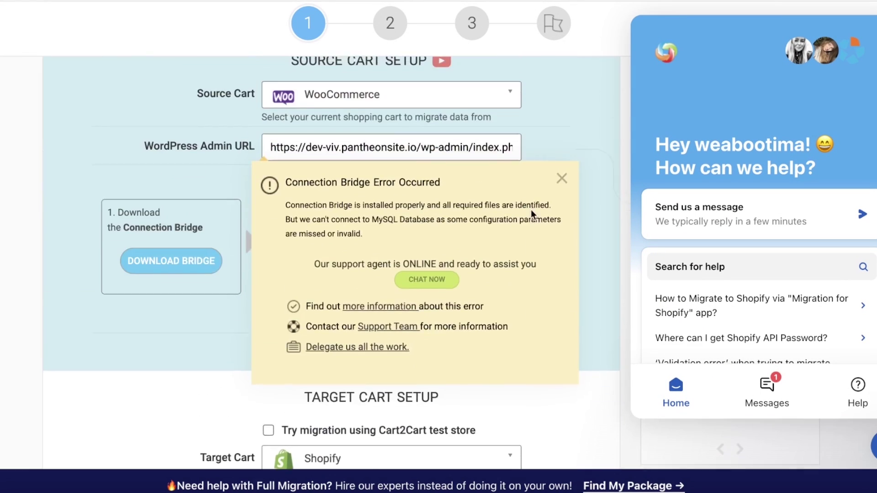
{"action": "left_click", "coordinate": [561, 302]}
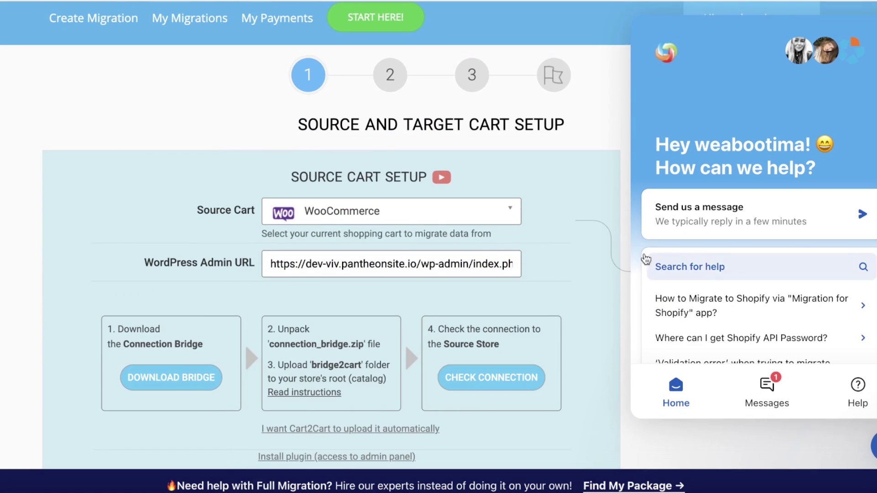
{"action": "scroll", "coordinate": [486, 249], "scroll_direction": "down", "scroll_amount": 5}
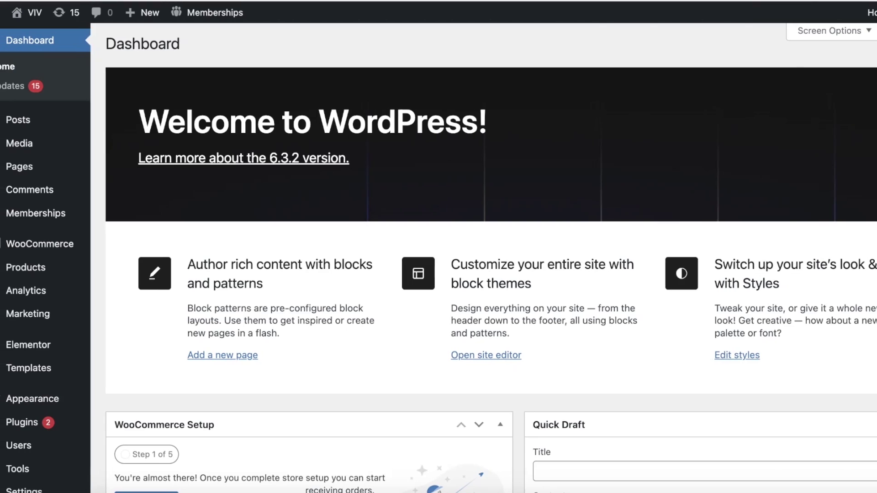
Switch to the WordPress admin tab and look over the WooCommerce site's Dashboard
{"action": "mouse_move", "coordinate": [237, 6]}
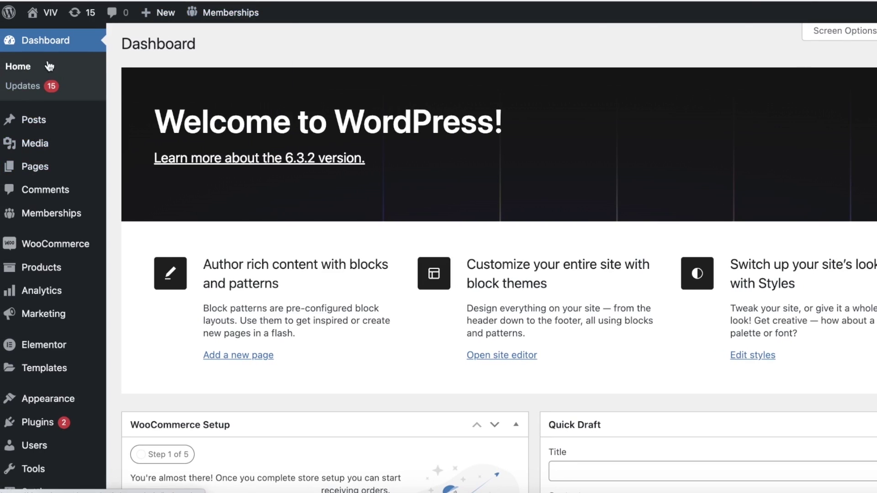
{"action": "scroll", "coordinate": [16, 169], "scroll_direction": "down", "scroll_amount": 5}
{"action": "scroll", "coordinate": [153, 190], "scroll_direction": "up", "scroll_amount": 5}
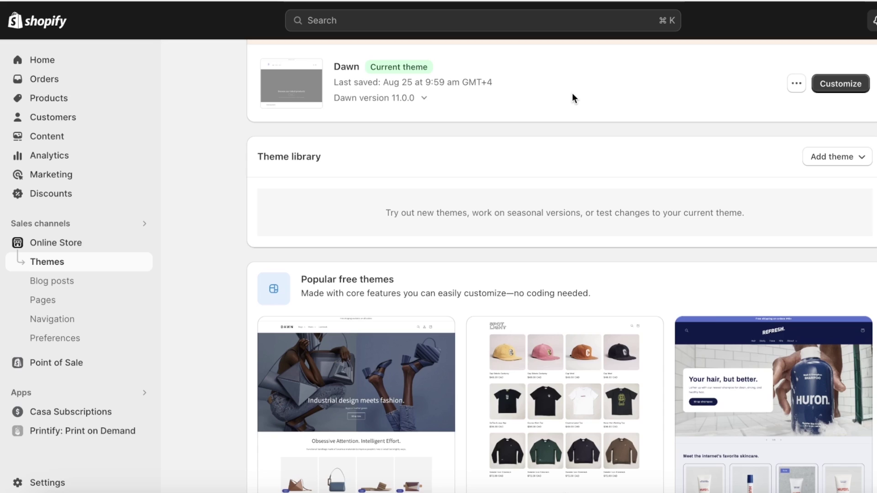
Review Shopify's Themes page with Dawn 11.0.0, then return to the WordPress Dashboard tab
{"action": "scroll", "coordinate": [563, 91], "scroll_direction": "up", "scroll_amount": 3}
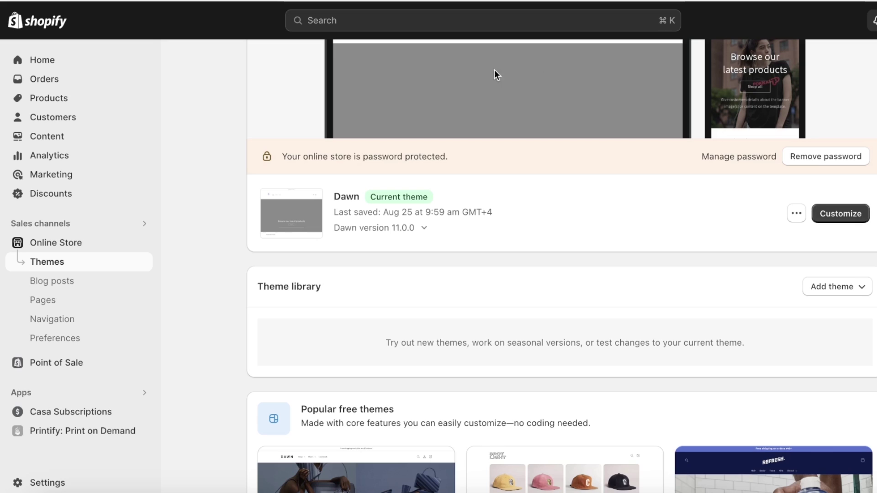
{"action": "scroll", "coordinate": [470, 64], "scroll_direction": "up", "scroll_amount": 1}
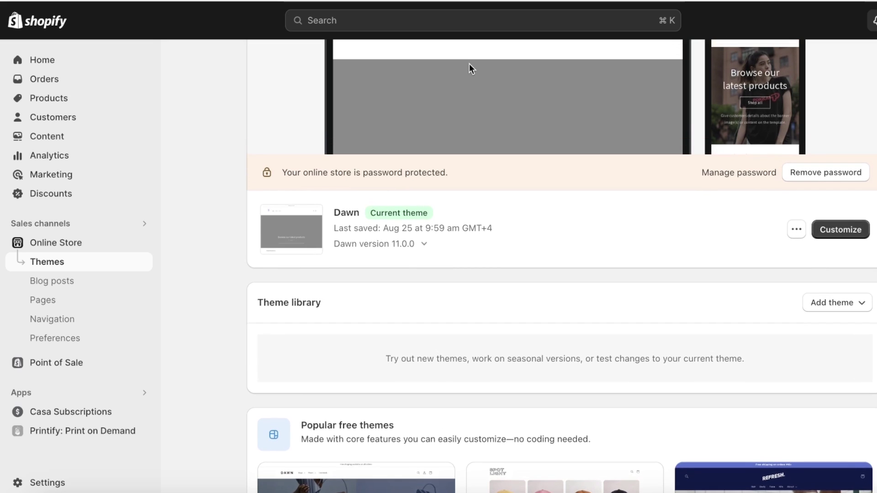
{"action": "scroll", "coordinate": [455, 85], "scroll_direction": "up", "scroll_amount": 1}
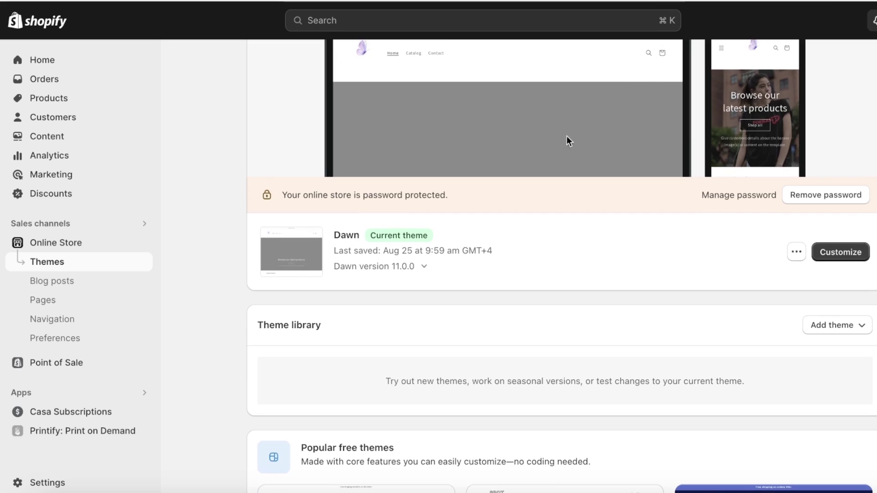
{"action": "scroll", "coordinate": [539, 134], "scroll_direction": "up", "scroll_amount": 3}
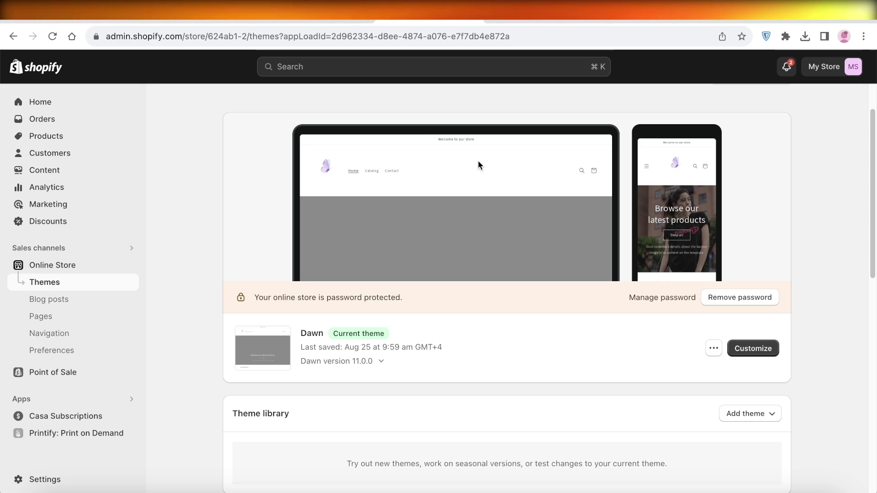
{"action": "left_click", "coordinate": [322, 20]}
{"action": "left_click", "coordinate": [563, 144]}
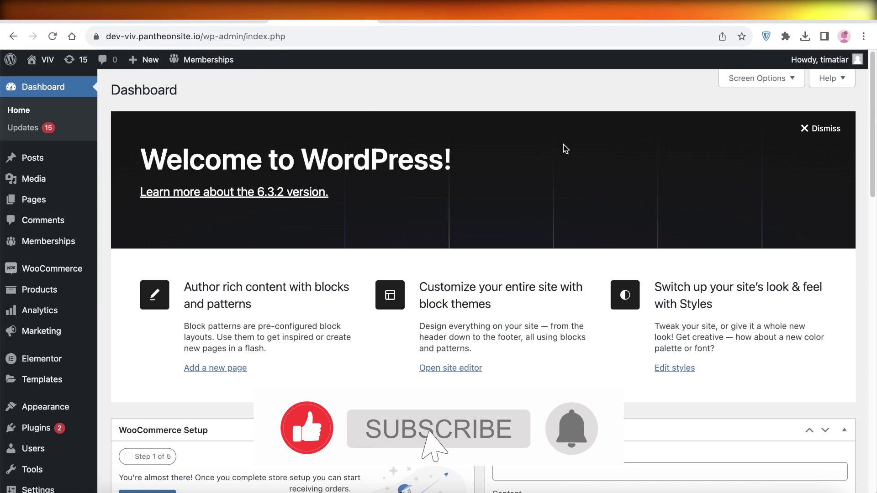